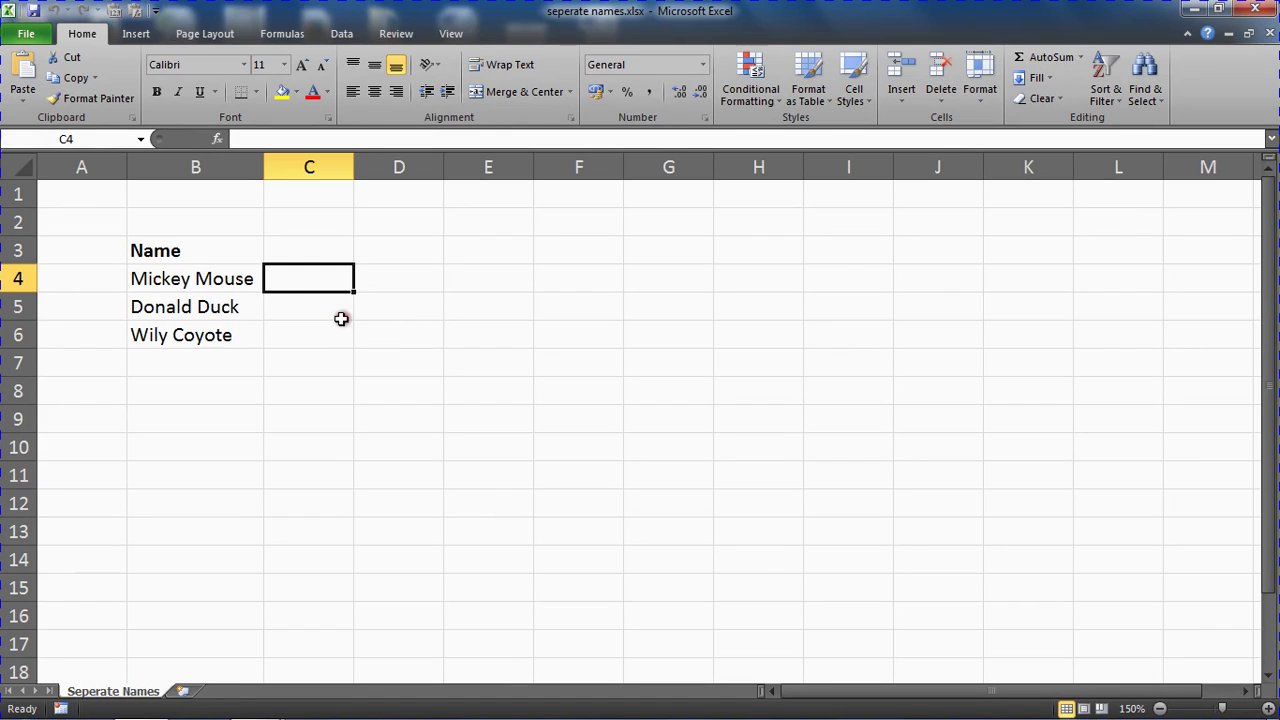
Select the full names in B4:B6 and bring up the Data tools
drag(219, 275, 216, 332)
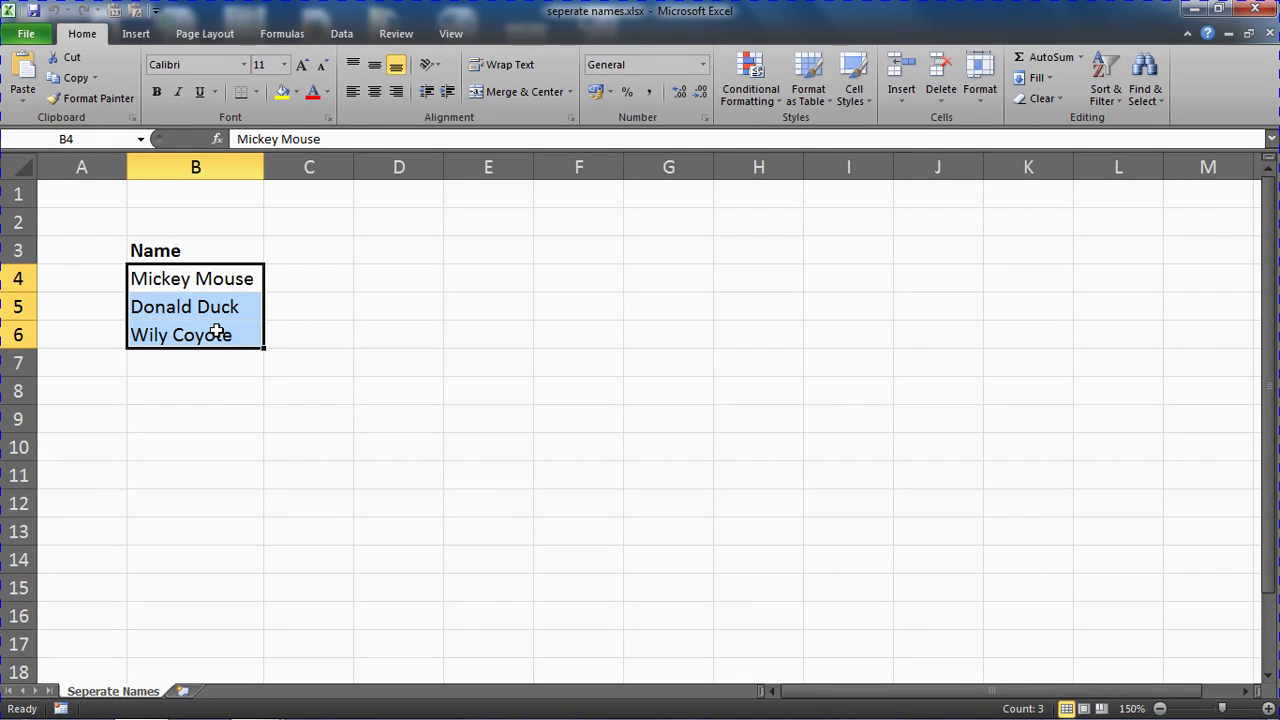
click(342, 34)
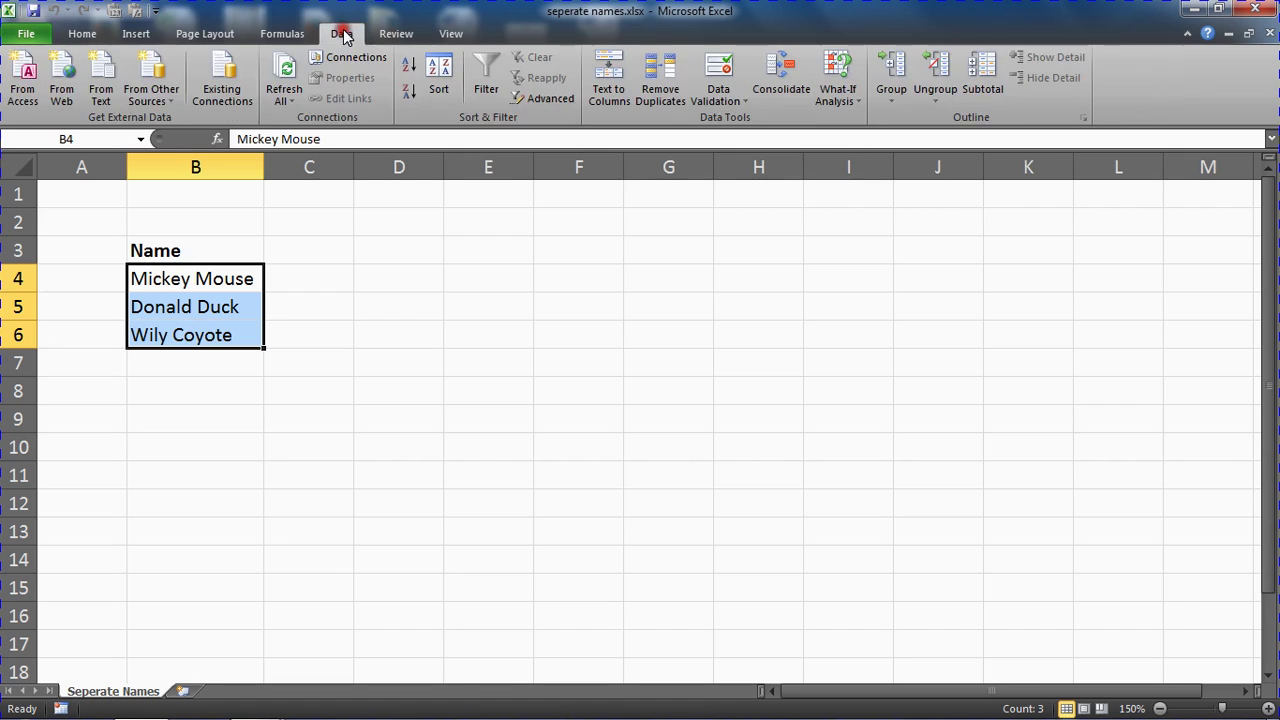
Start Text to Columns on the selected names and move the wizard off column B
click(616, 66)
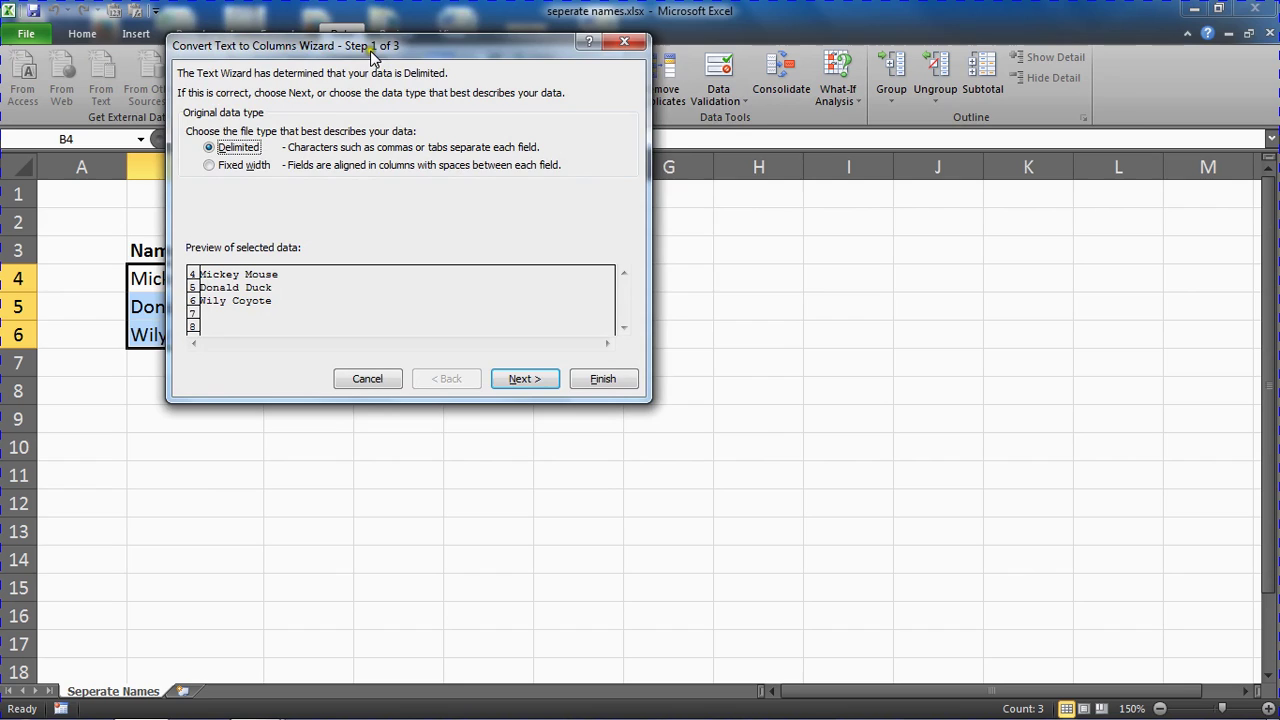
drag(371, 54, 573, 112)
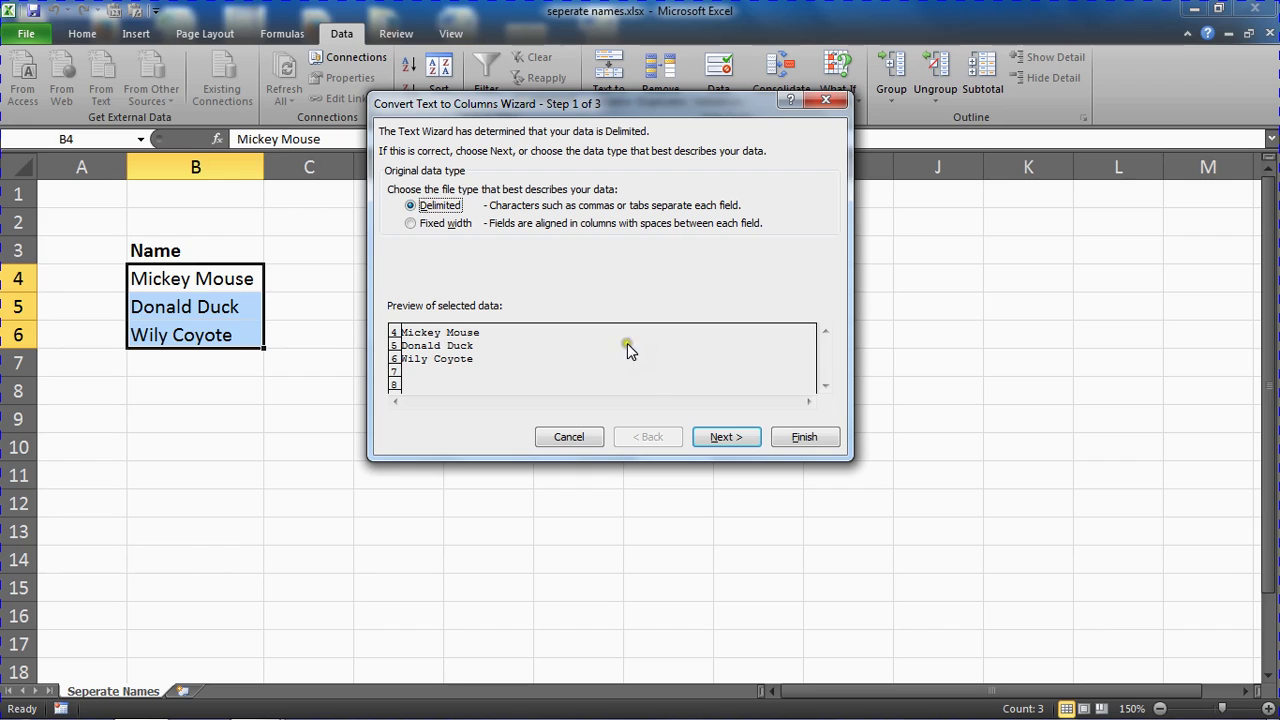
Keep Delimited, switch the delimiter from Tab to Space, and advance to column formats
click(705, 438)
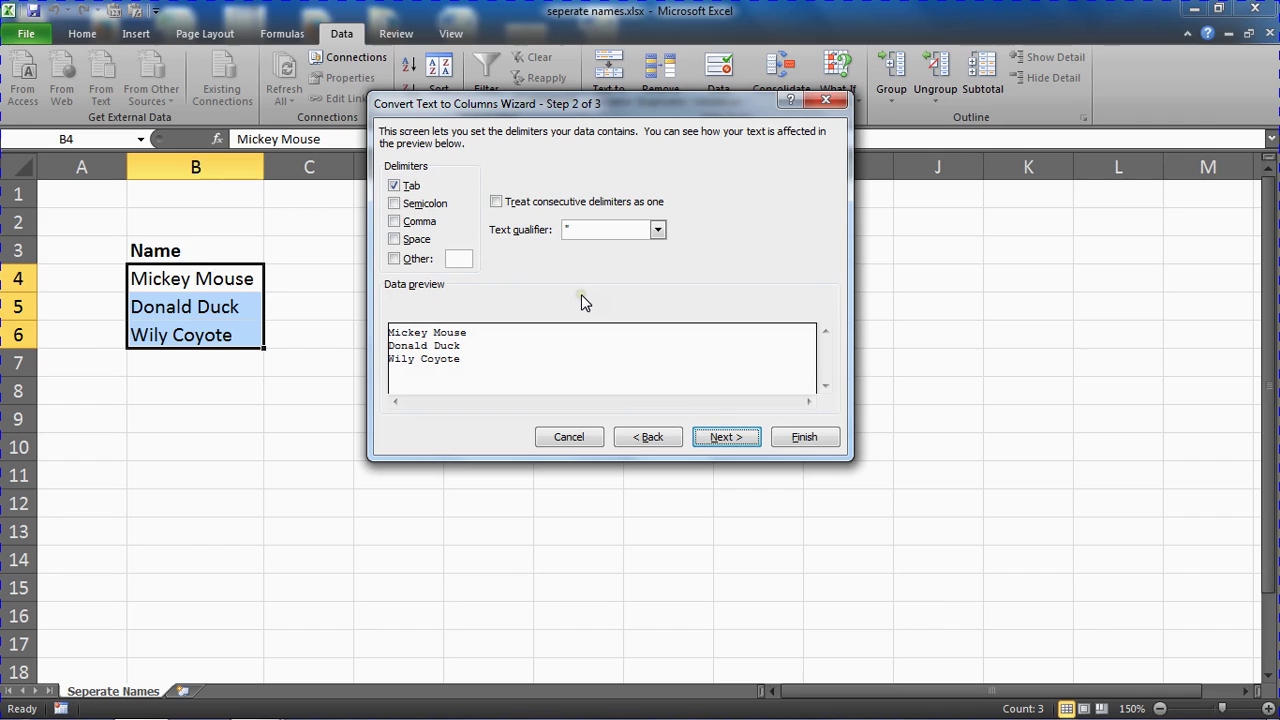
click(395, 186)
click(394, 239)
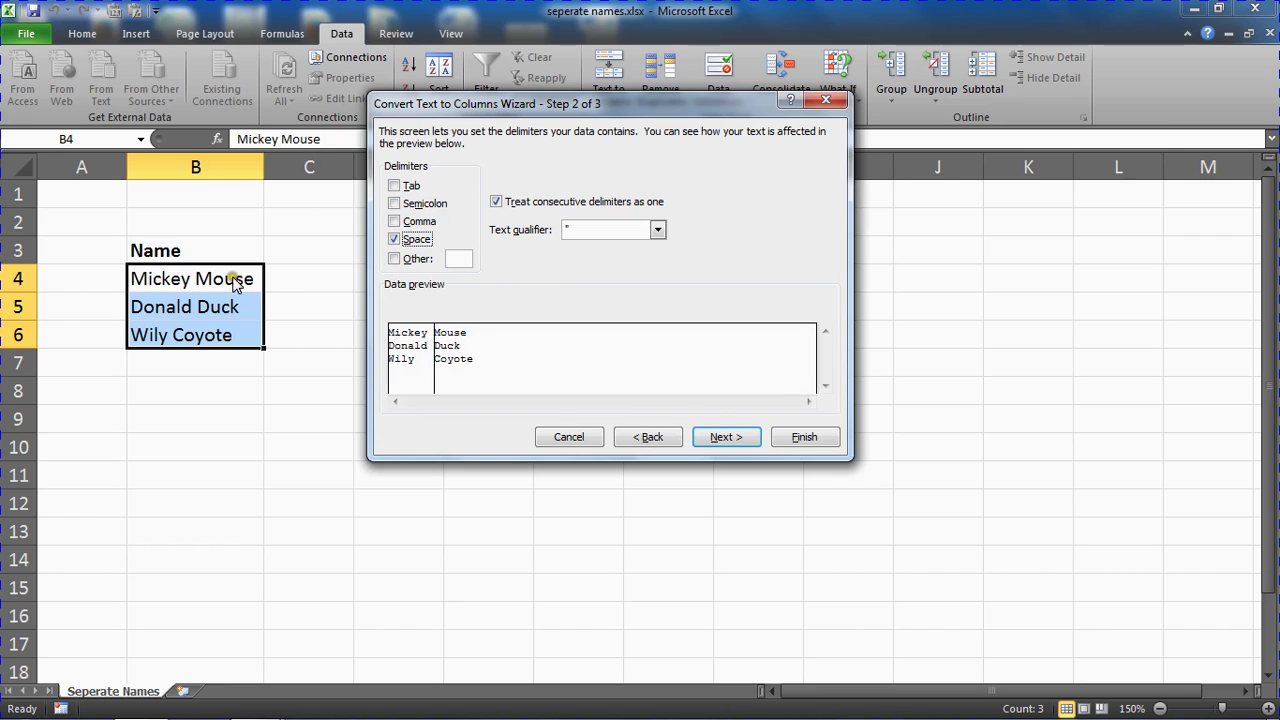
click(752, 437)
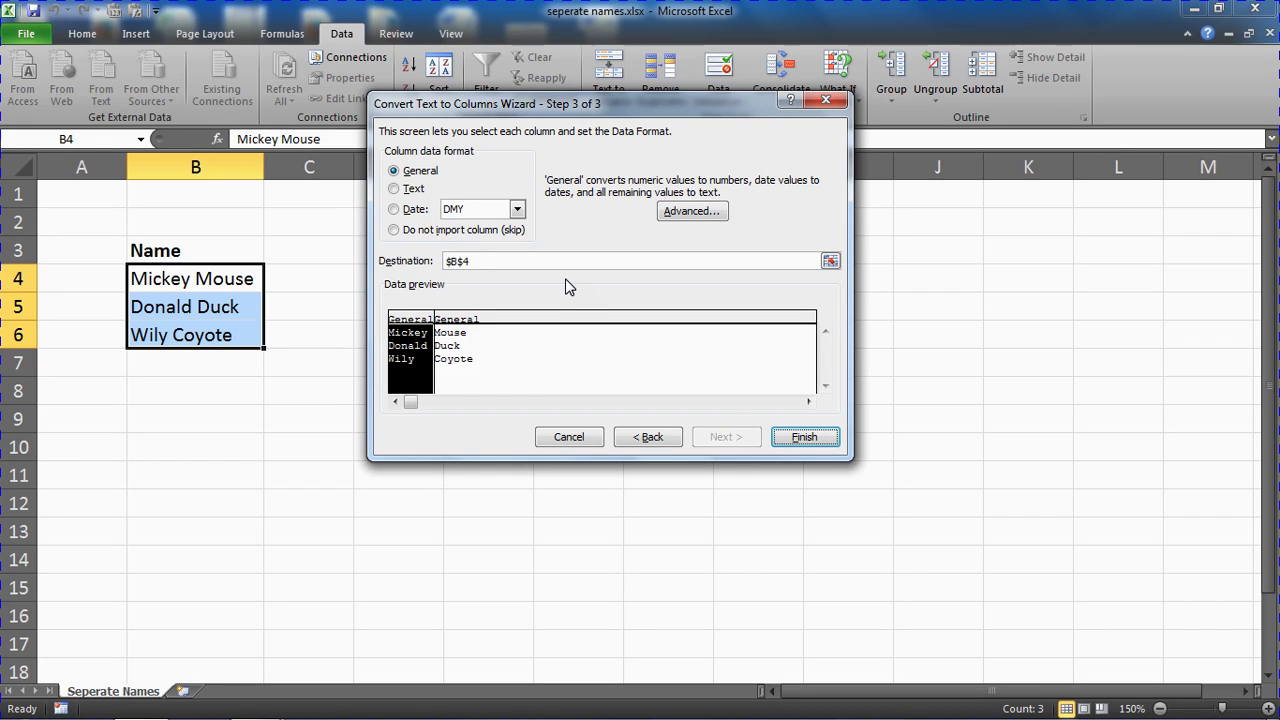
Finish the split and check the surnames that landed in C4:C6
click(793, 440)
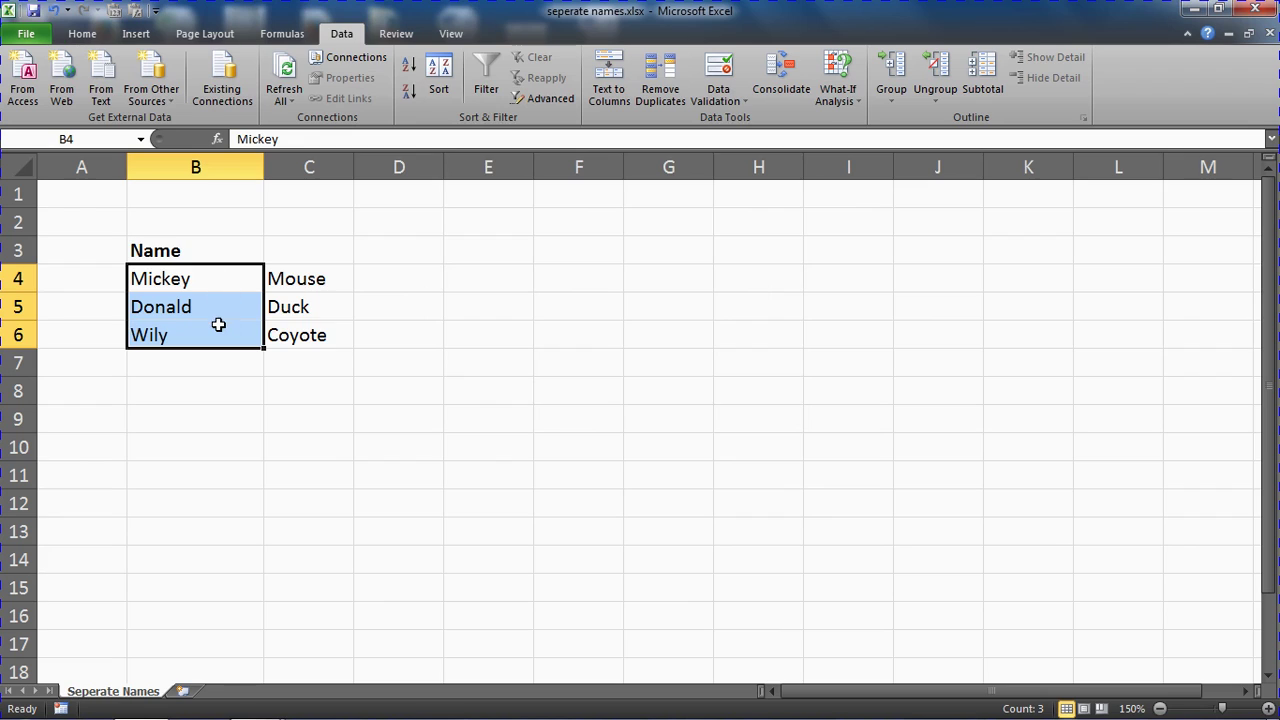
drag(334, 279, 326, 336)
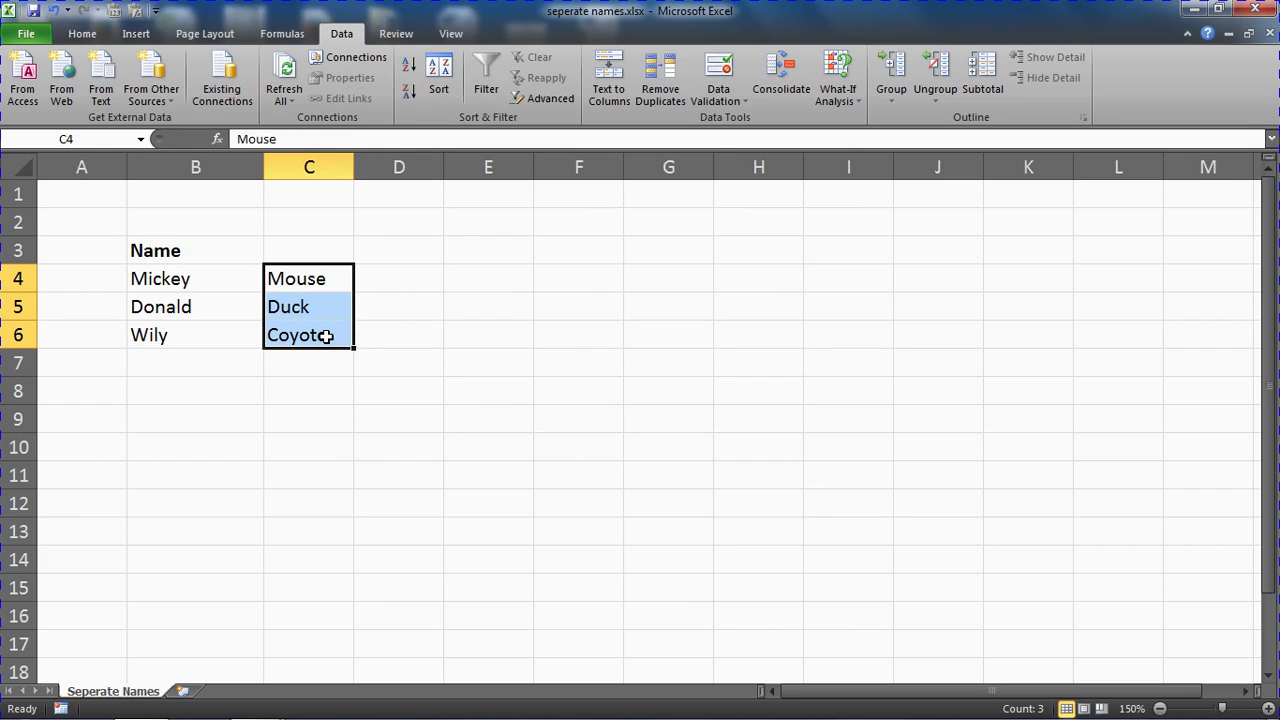
click(462, 439)
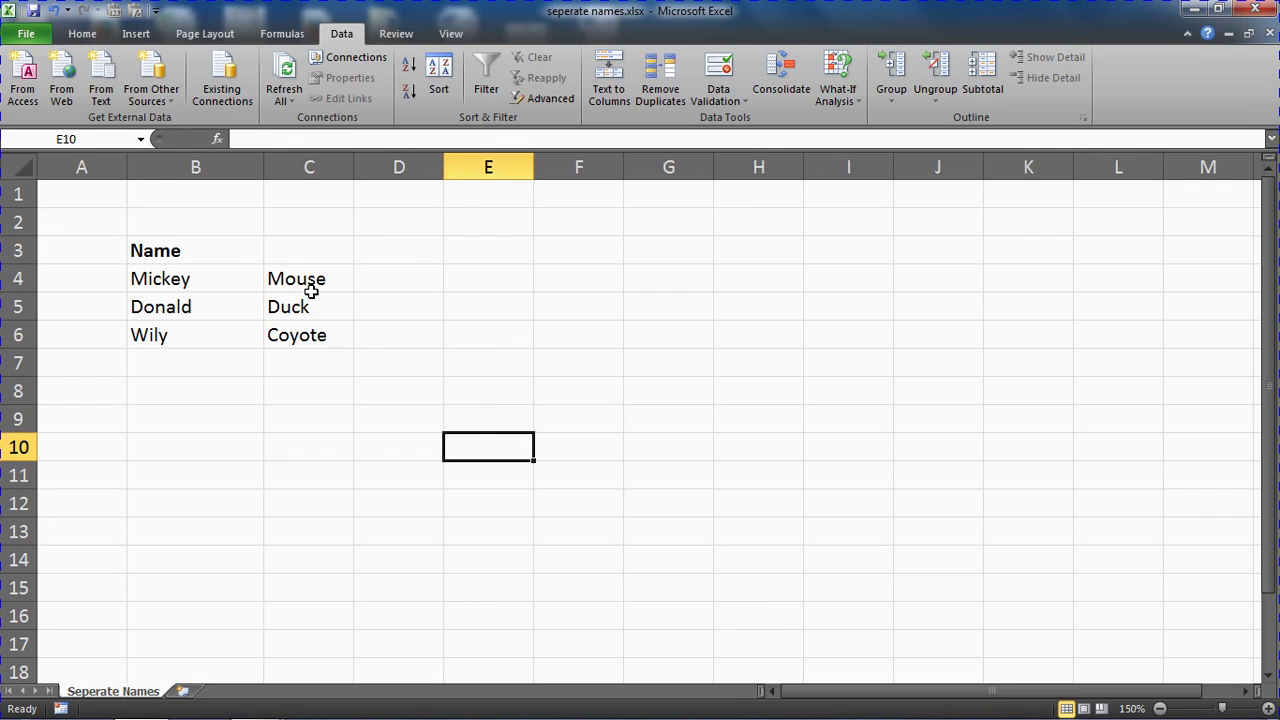
drag(325, 276, 320, 339)
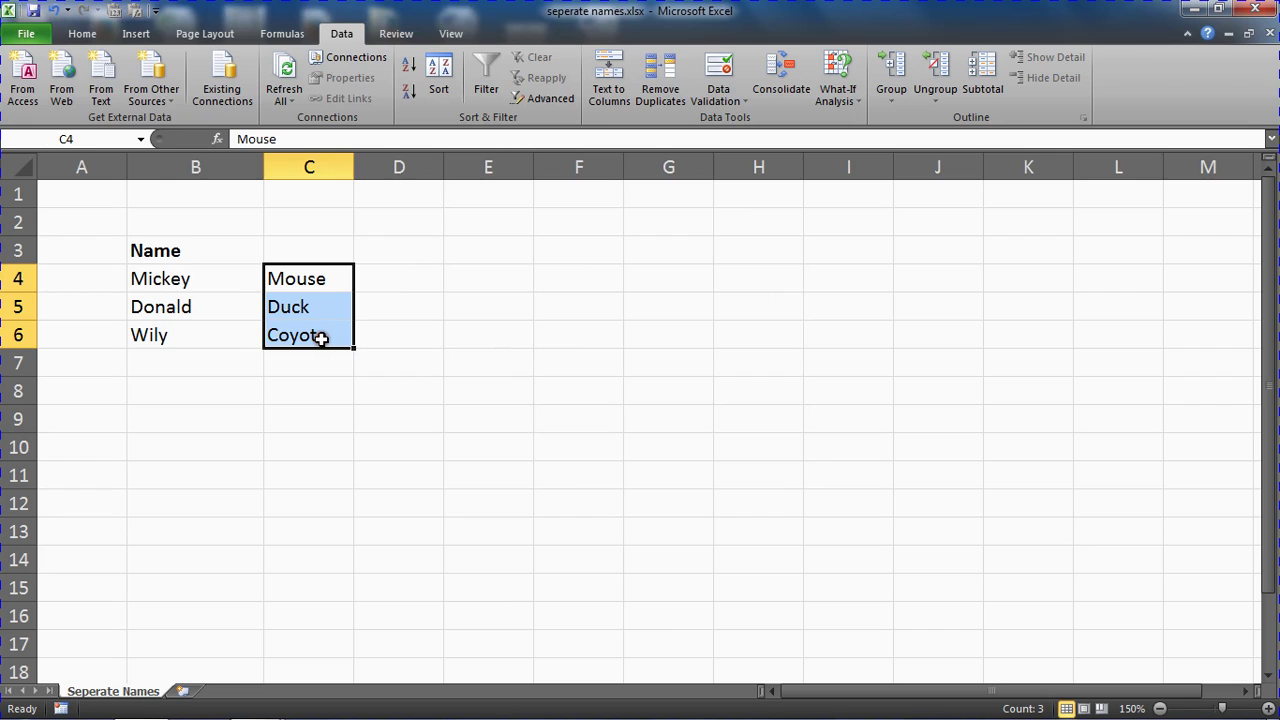
click(366, 378)
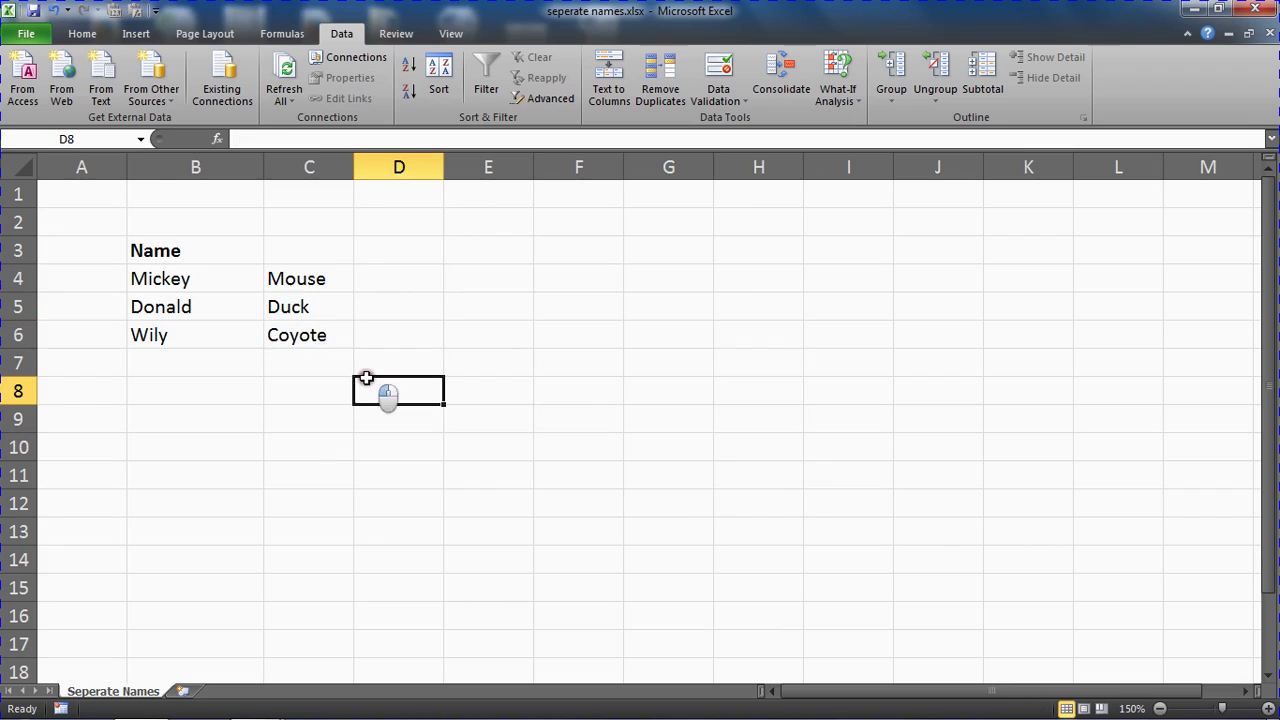
Undo the split, then enter an Age heading in C3 with ages 24, 53 and 41 below
key(ctrl+z)
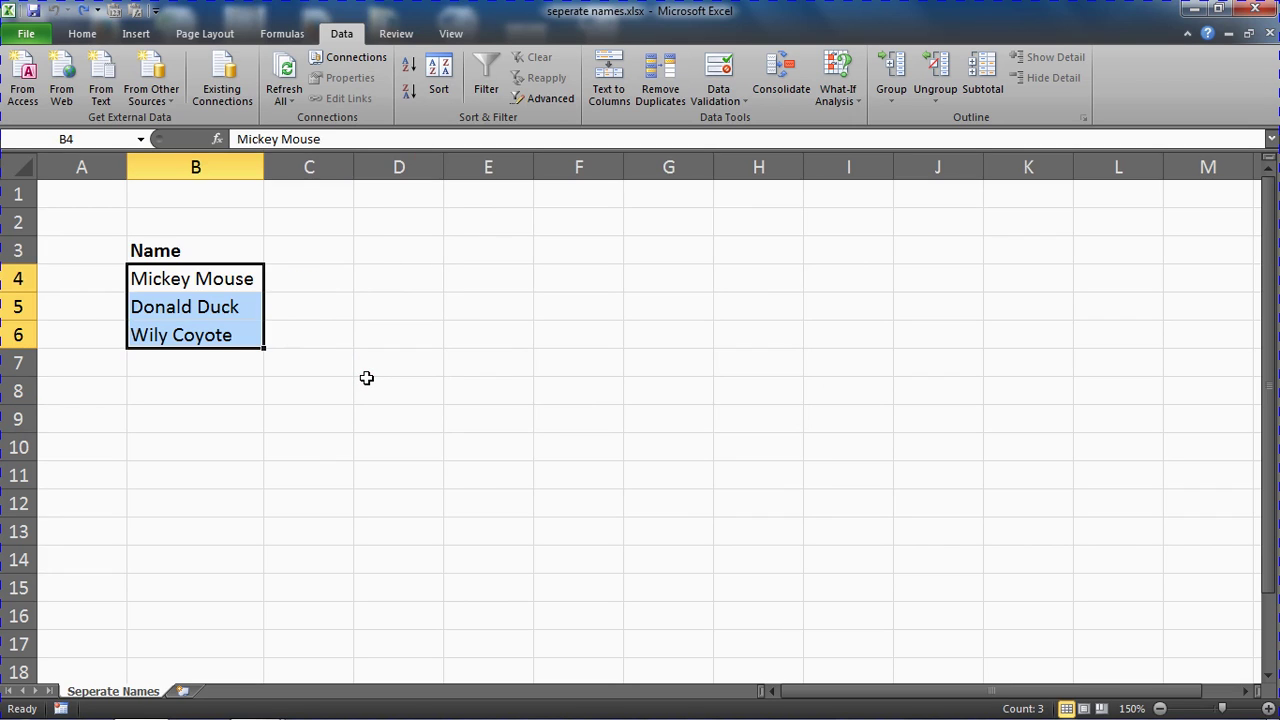
click(309, 268)
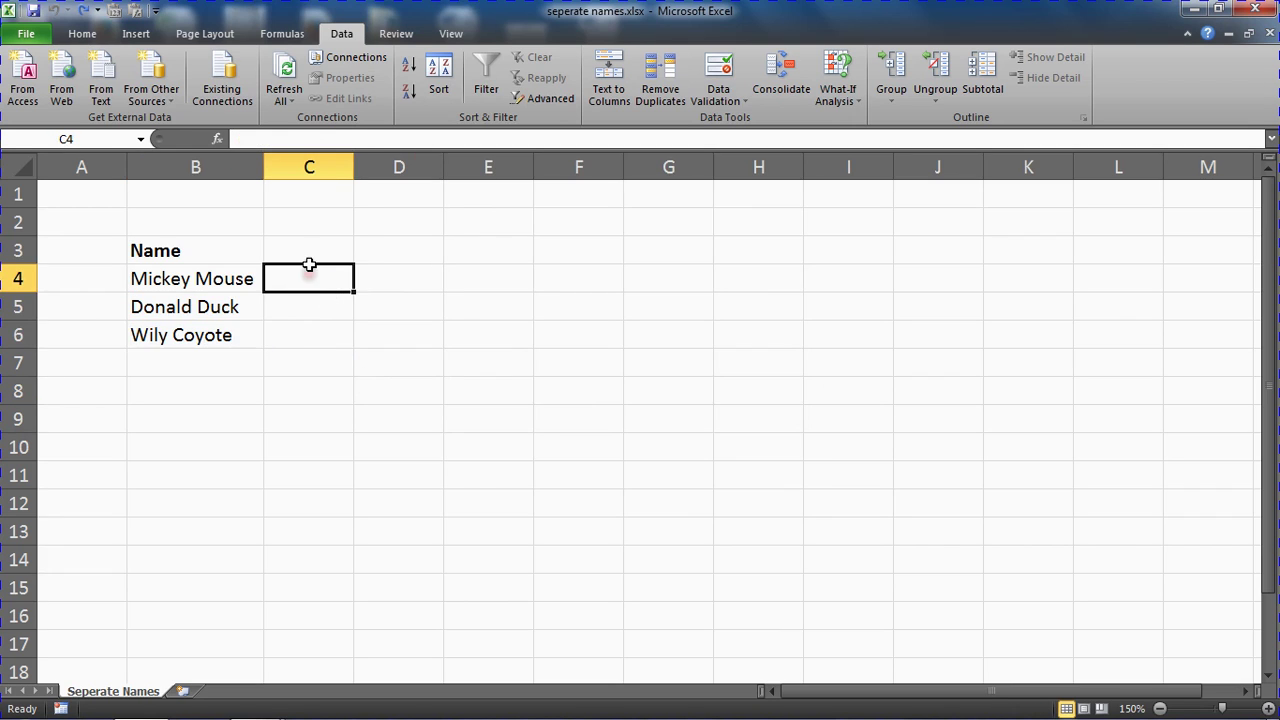
click(309, 251)
text(Age)
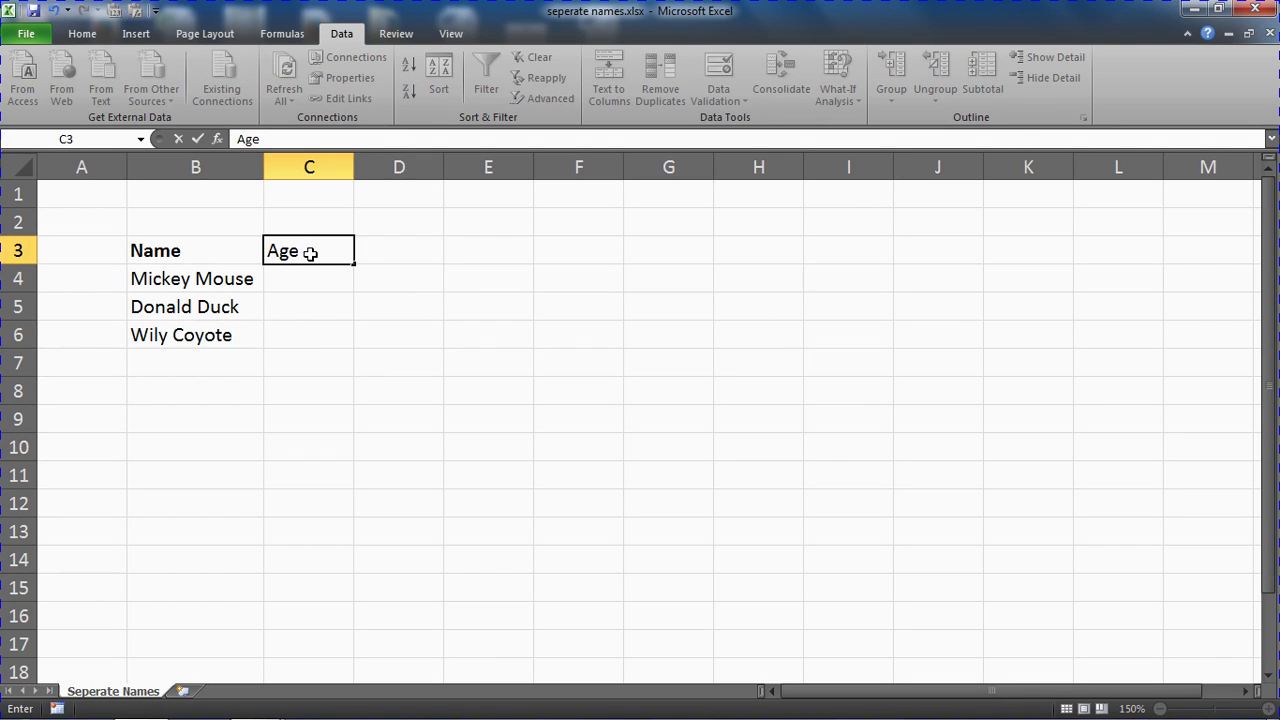
key(Return)
text(24)
key(Return)
text(5)
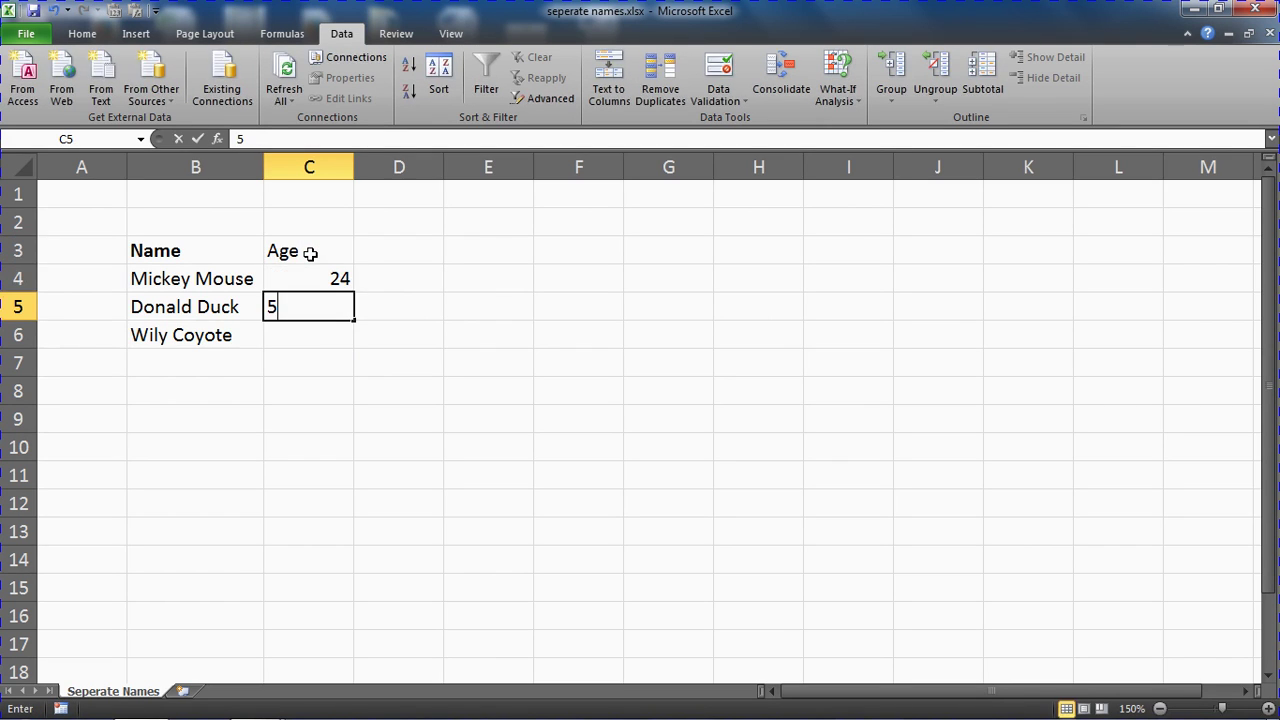
text(3)
key(Return)
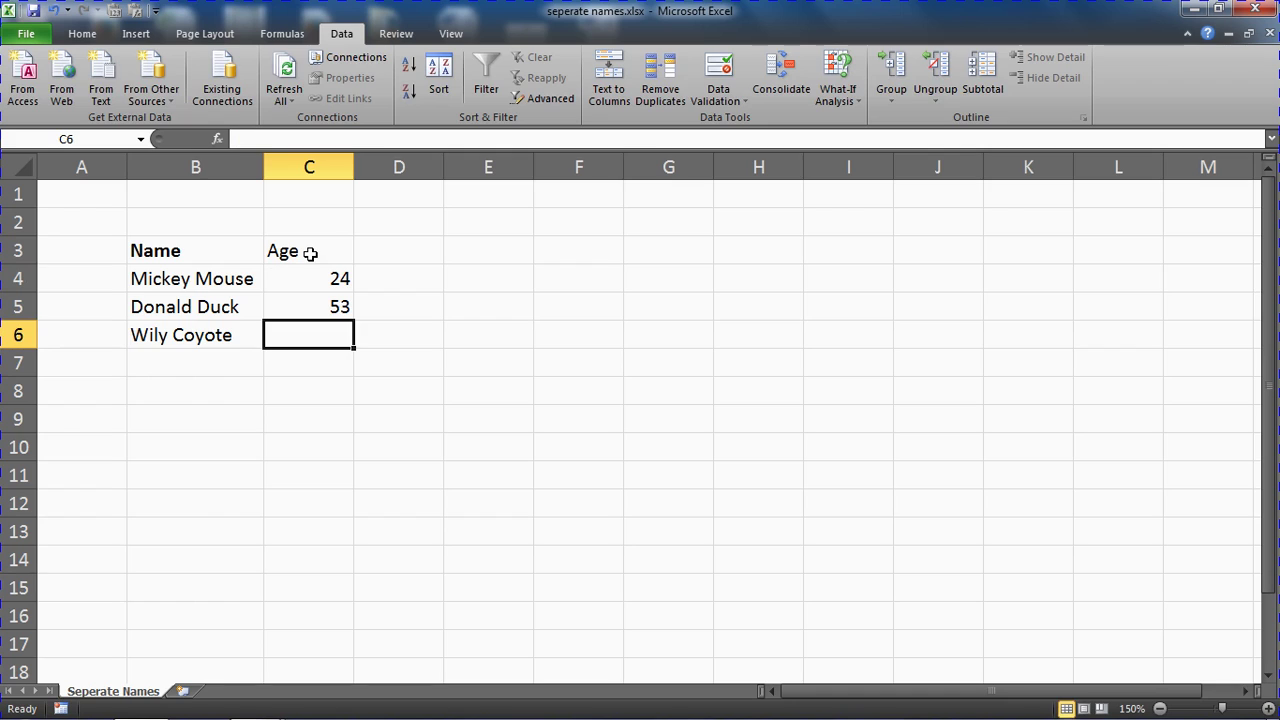
text(41)
key(Return)
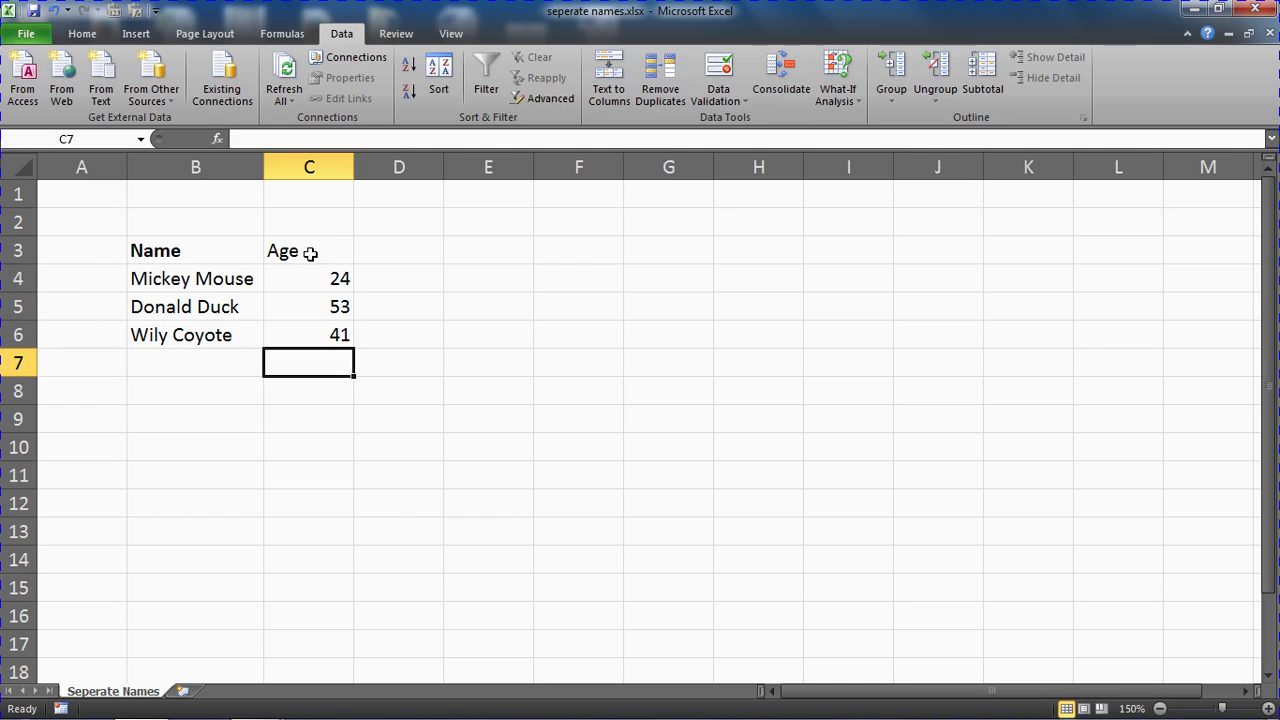
Rerun Text to Columns on B4:B6 with the same space-delimited settings
drag(250, 272, 245, 338)
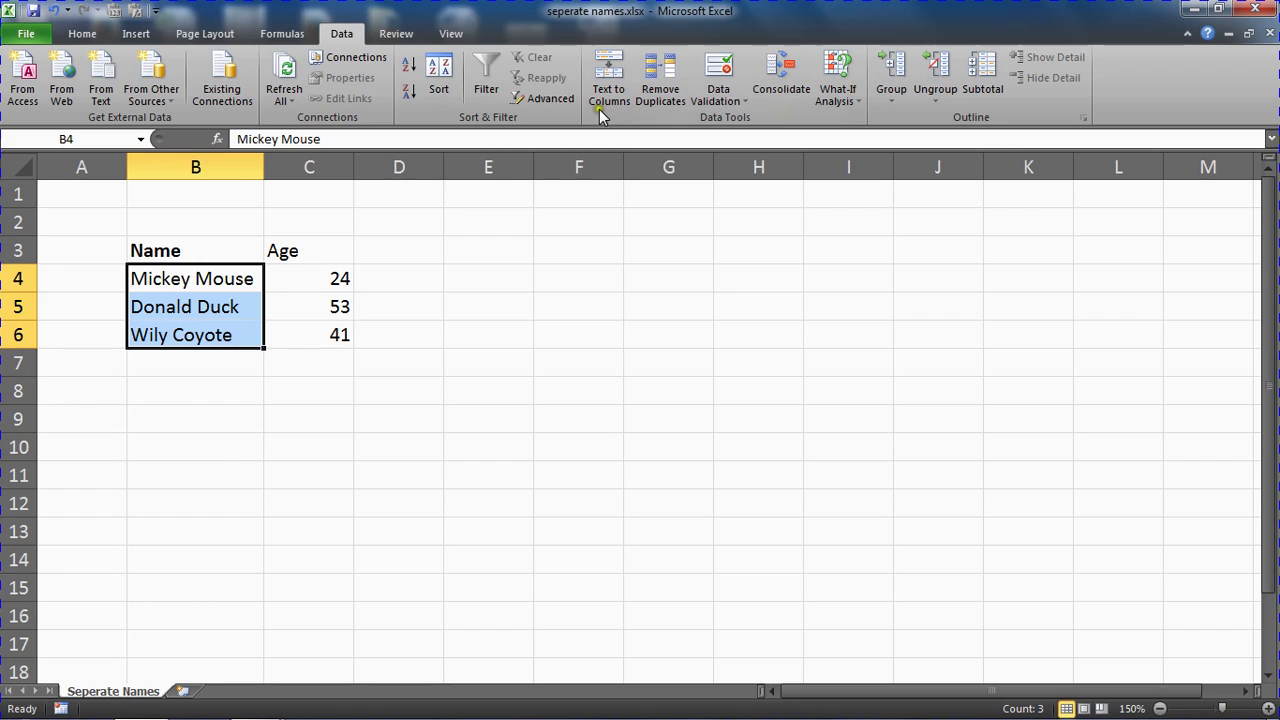
click(609, 85)
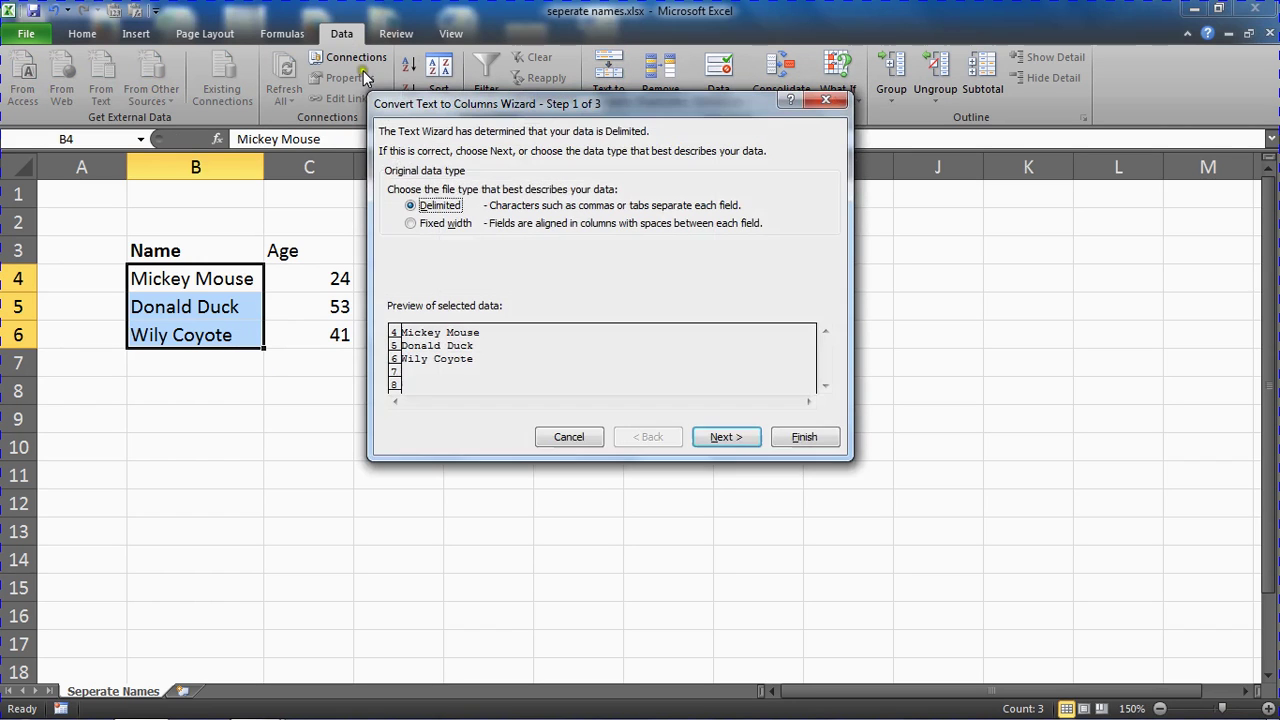
click(716, 440)
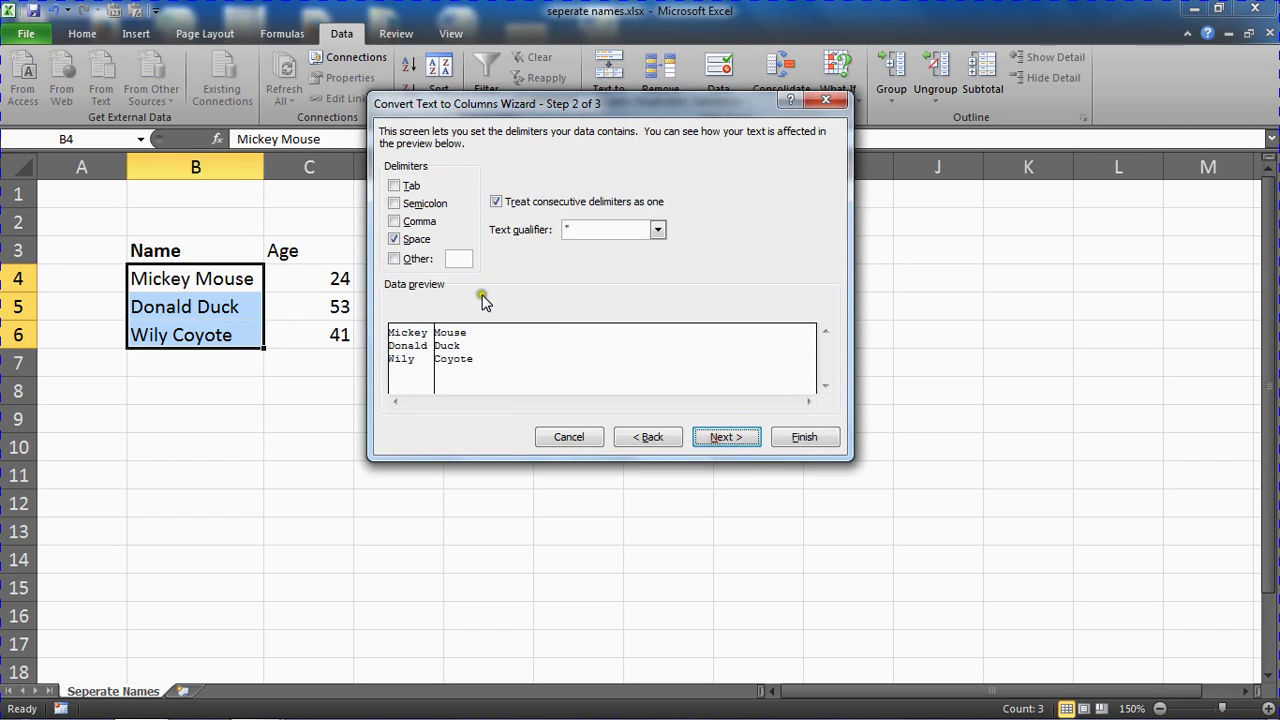
click(787, 442)
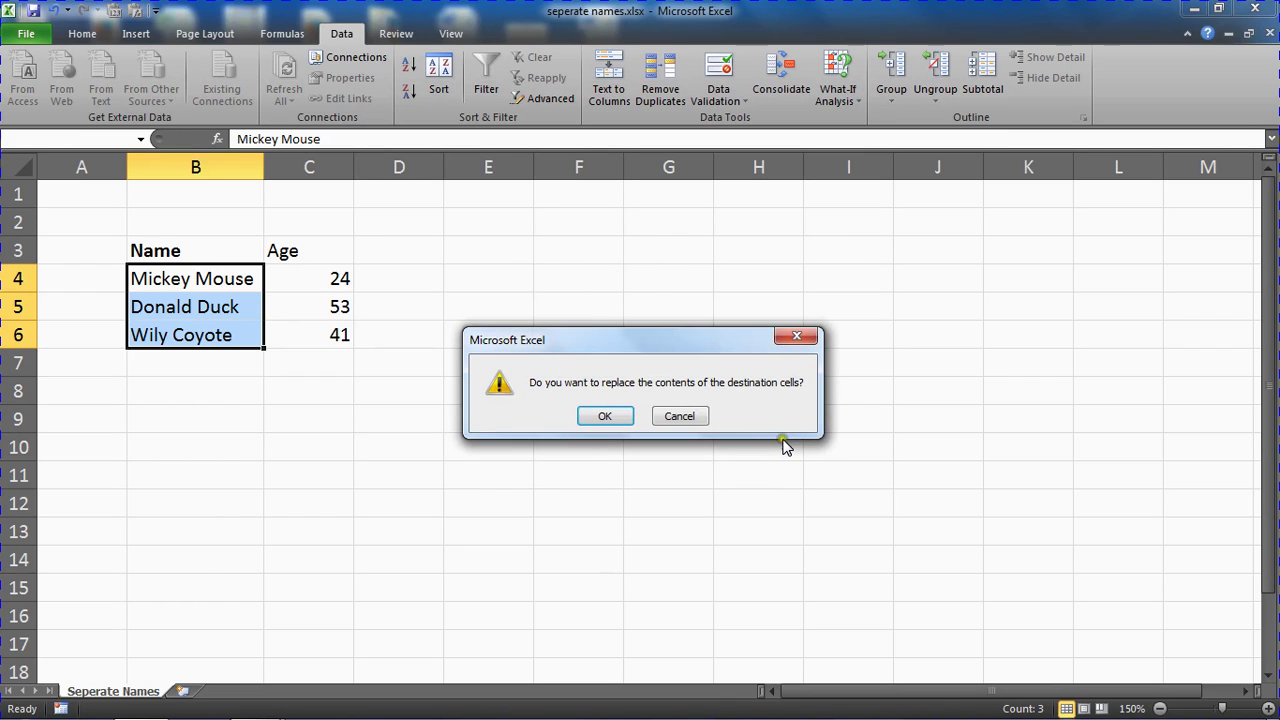
Confirm replacing the destination cells so surnames overwrite the ages in C4:C6
drag(645, 345, 606, 251)
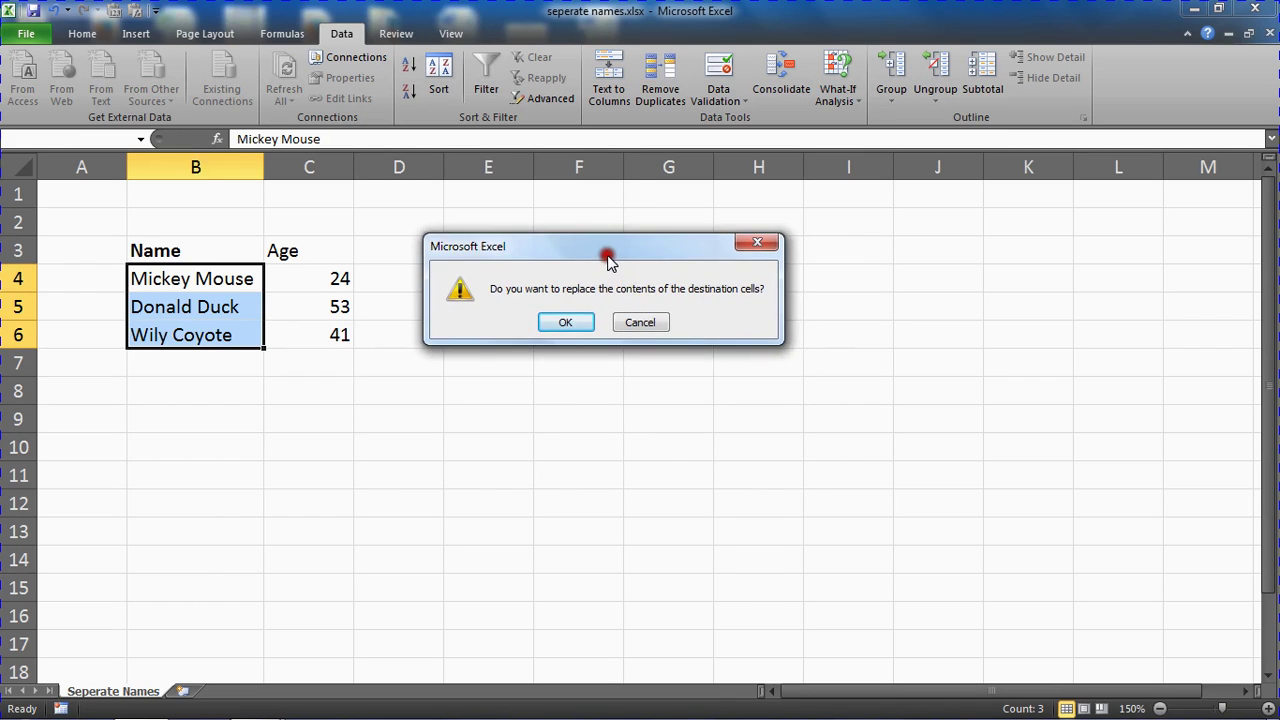
click(579, 326)
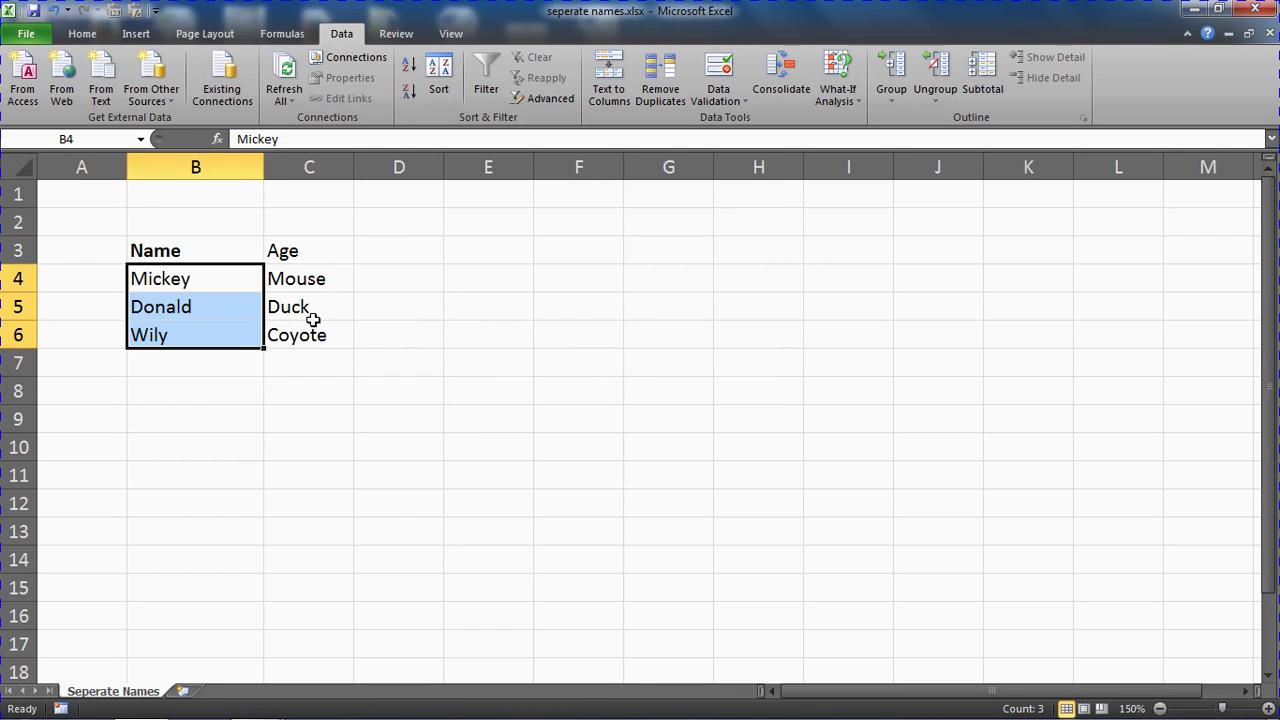
right_click(310, 166)
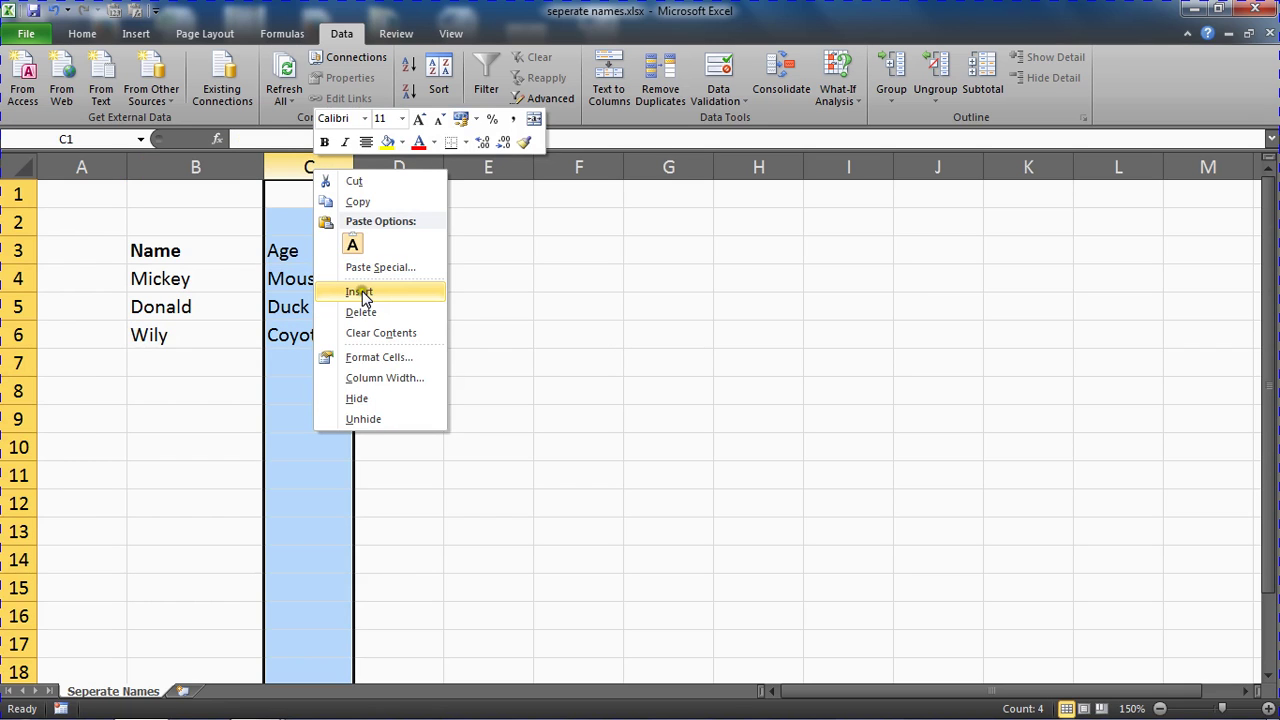
click(511, 519)
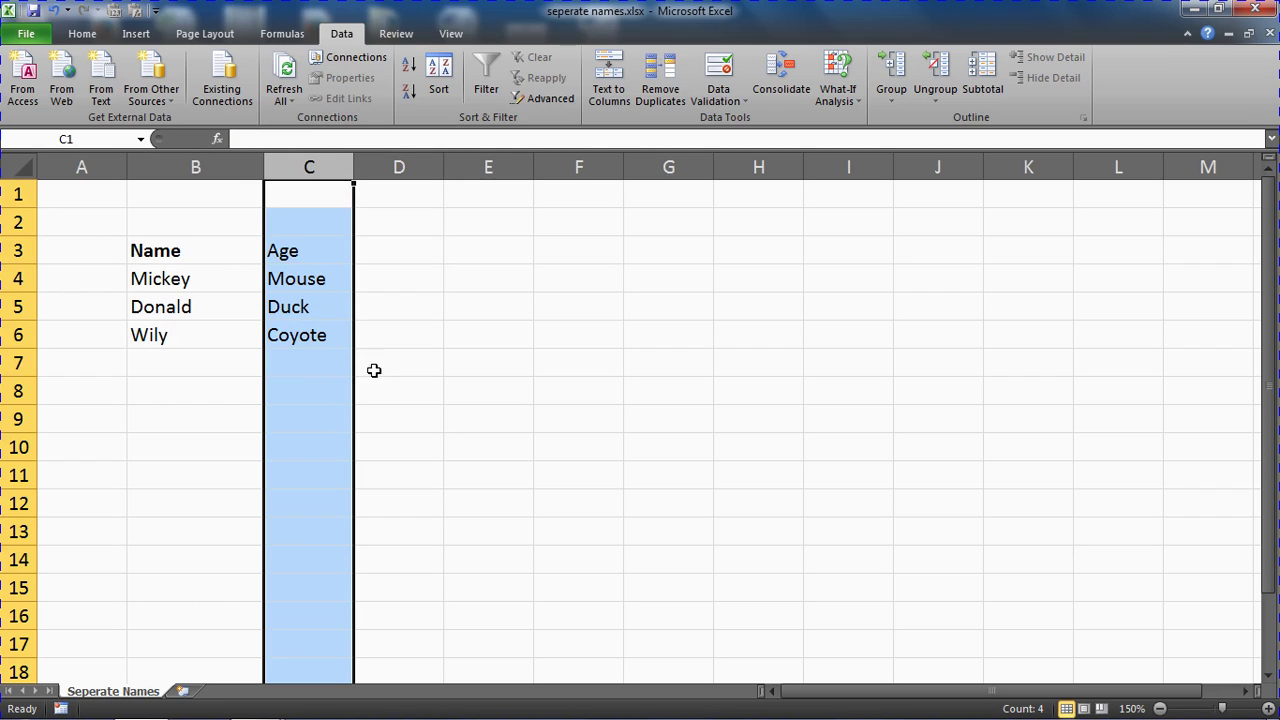
click(448, 440)
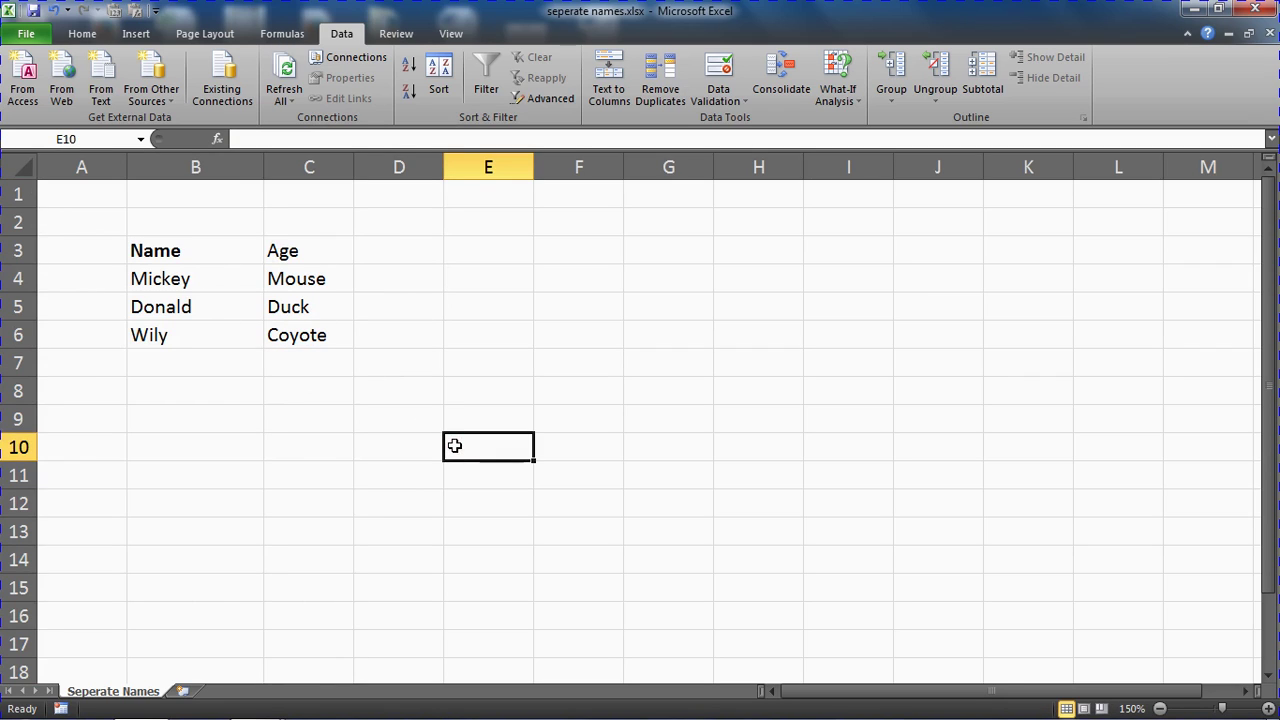